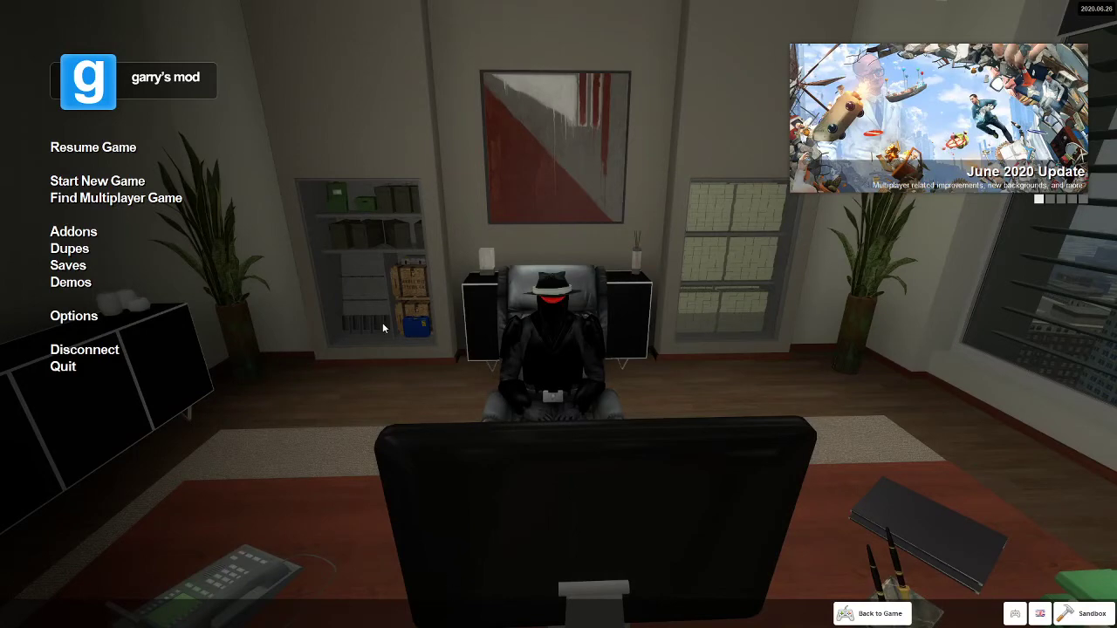
# Dismiss the pause menu and resume play, seated in the black chair at the office desk.
pyautogui.click(81, 149)
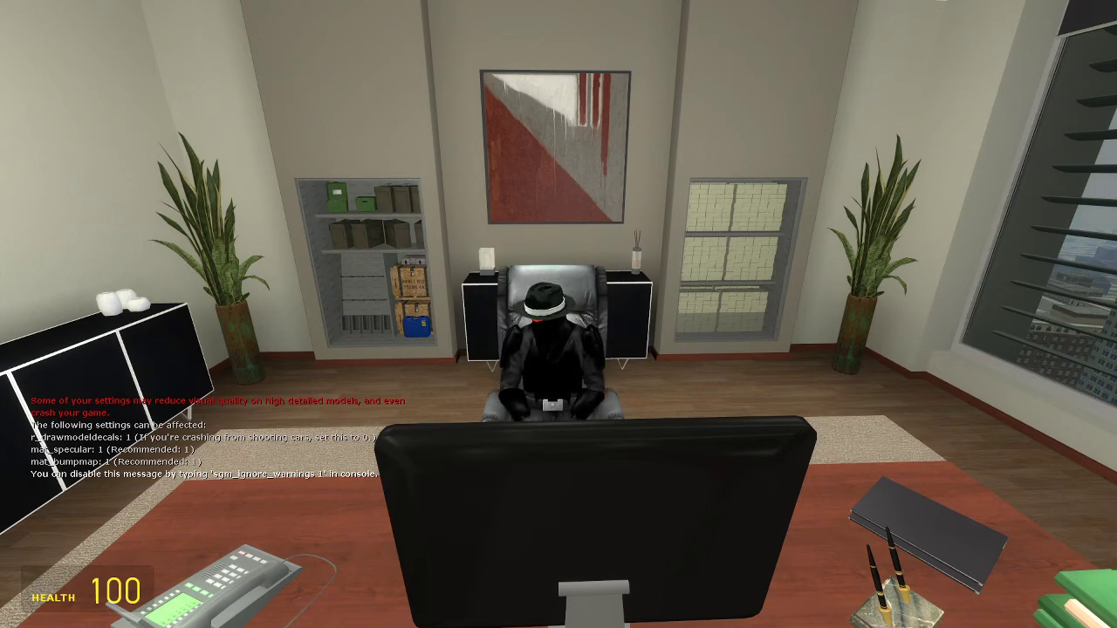
# Open Options from the main menu and browse the Multiplayer, Video and Audio tabs.
pyautogui.press('Escape')
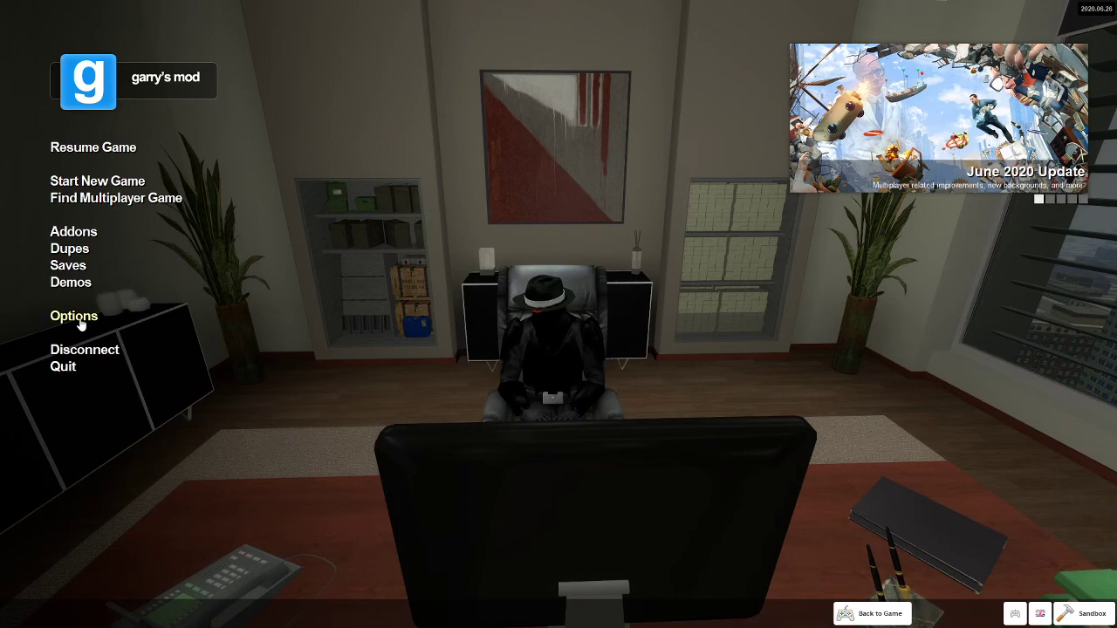
pyautogui.click(82, 324)
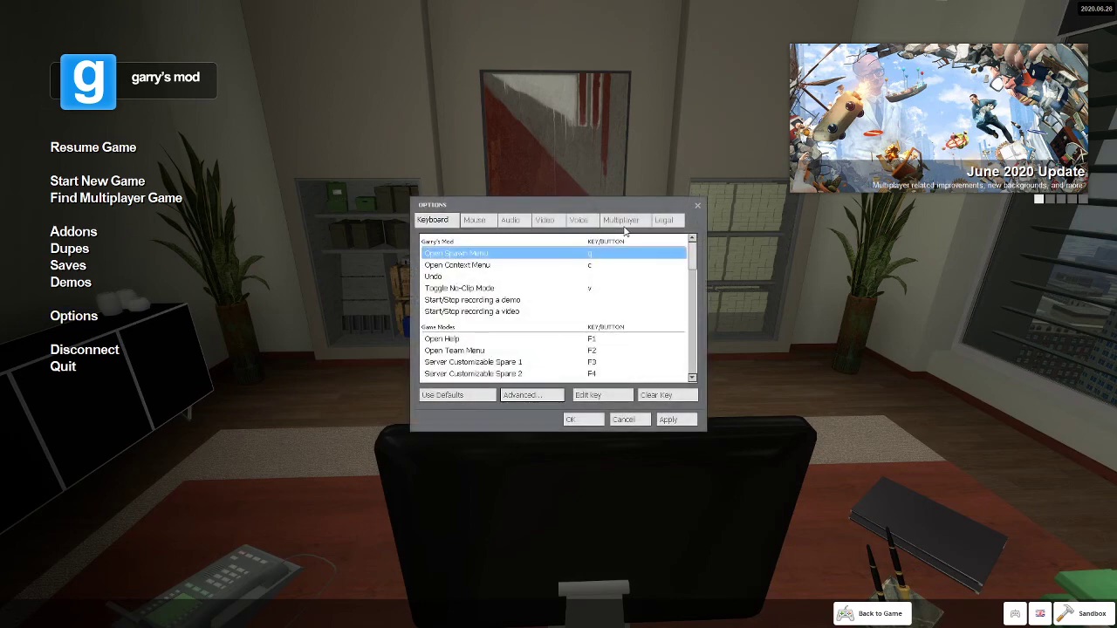
pyautogui.click(622, 223)
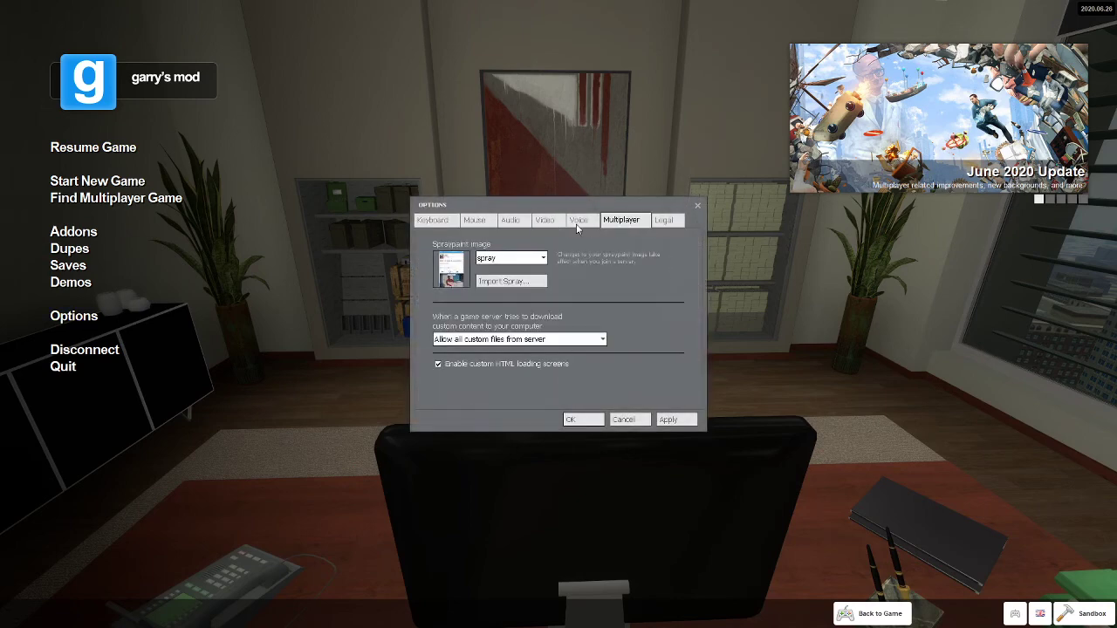
pyautogui.click(545, 224)
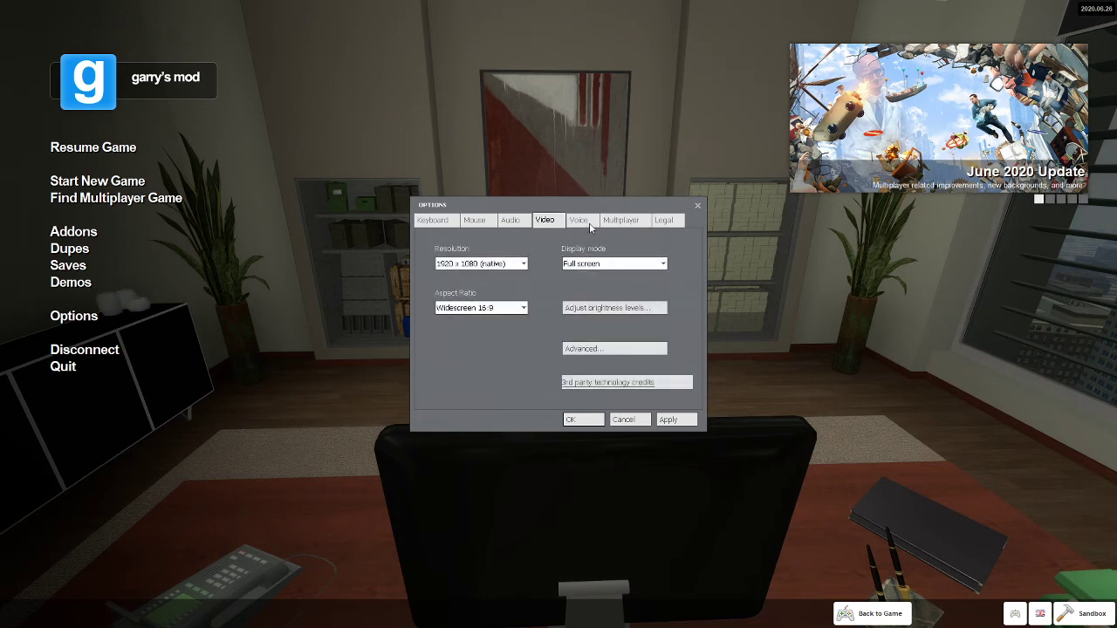
pyautogui.click(511, 221)
pyautogui.click(577, 220)
# Inspect and close the Advanced video settings, then revisit the Multiplayer, Voice and Video tabs.
pyautogui.click(611, 349)
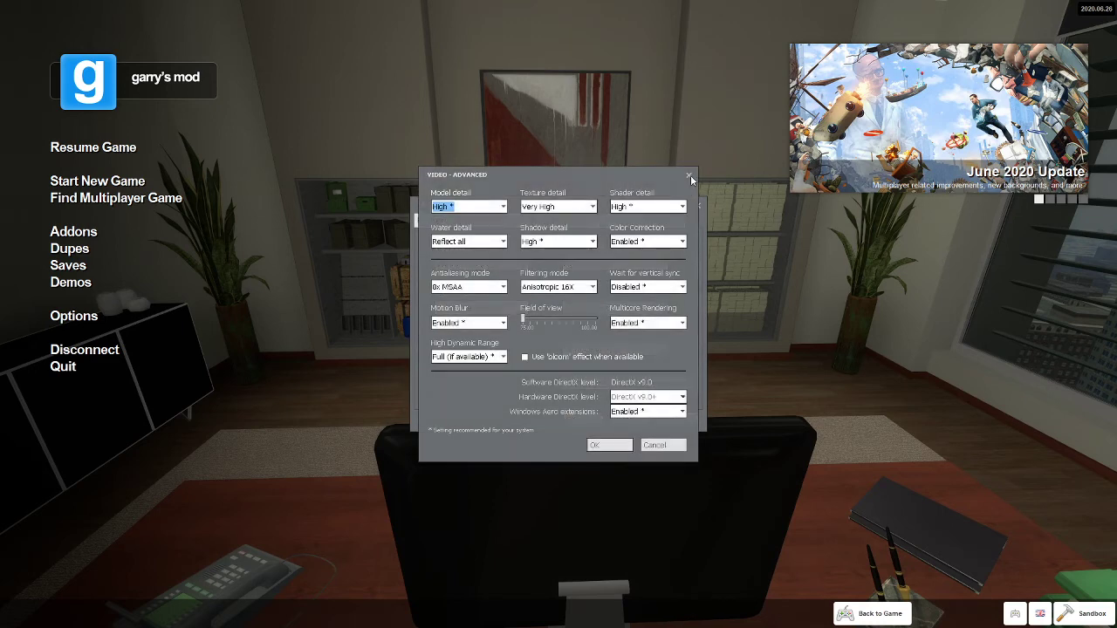
pyautogui.click(689, 175)
pyautogui.click(645, 221)
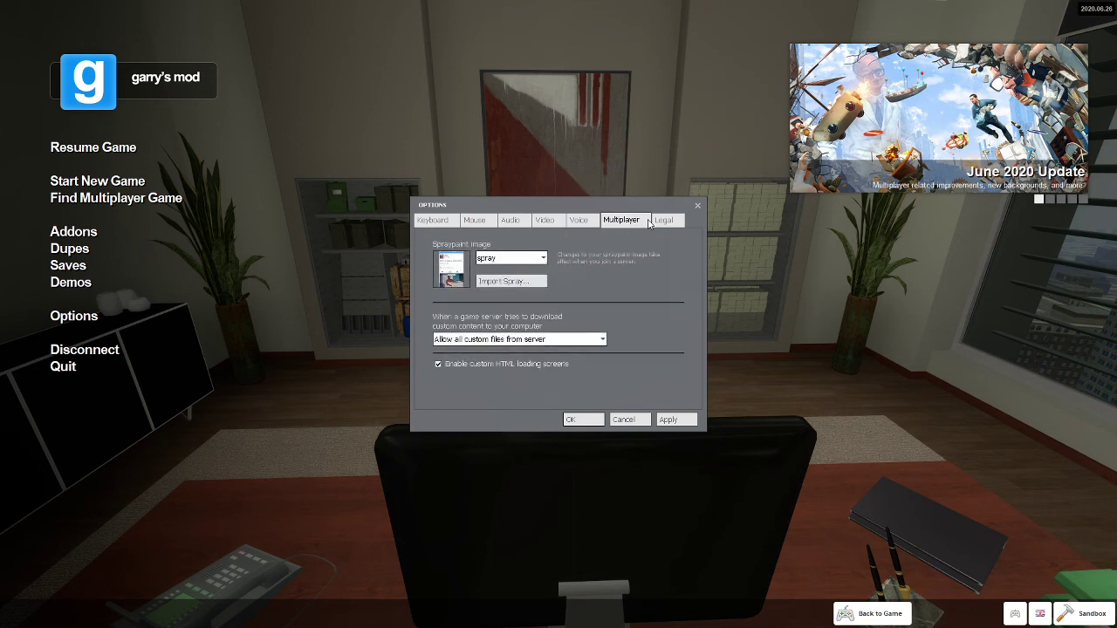
pyautogui.click(594, 224)
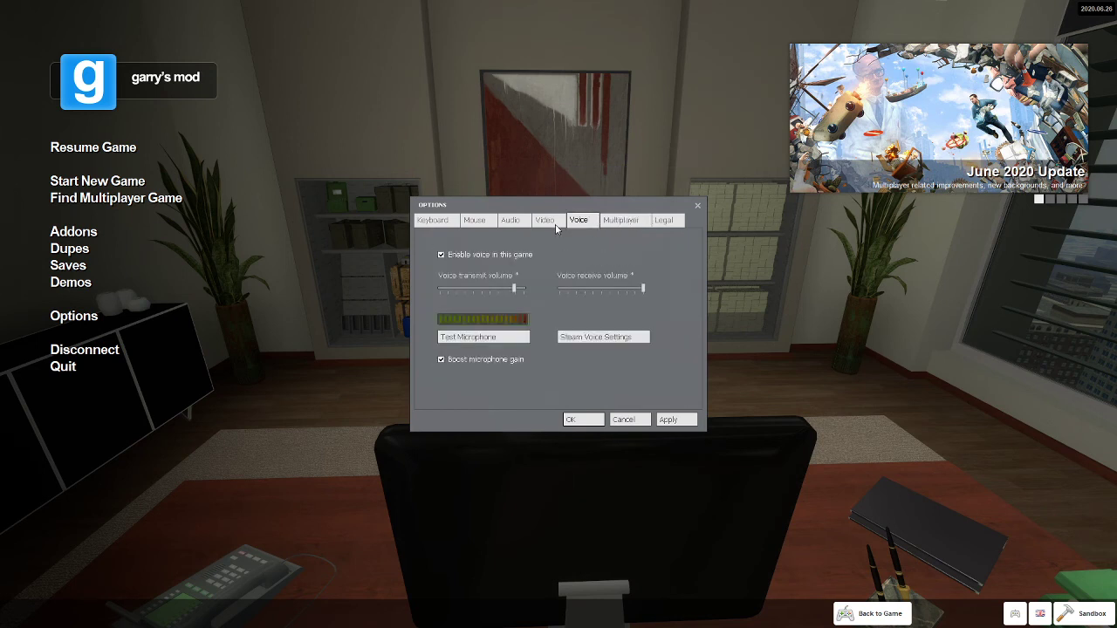
pyautogui.click(555, 225)
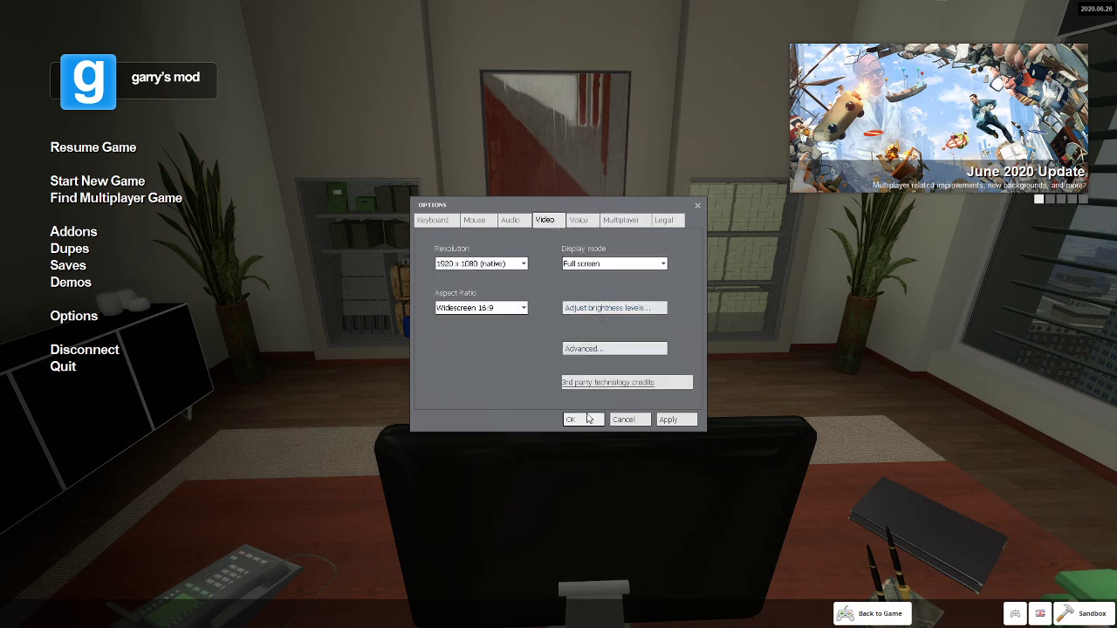
# Check the Audio, Mouse and Keyboard tabs, and cancel the Advanced keyboard settings unchanged.
pyautogui.click(513, 224)
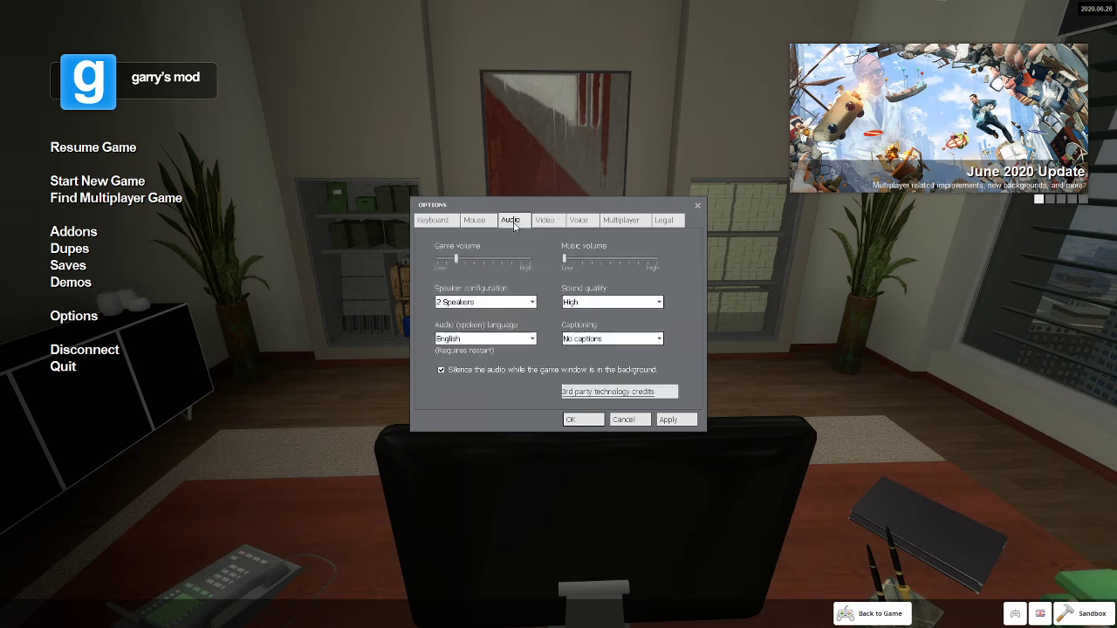
pyautogui.click(468, 222)
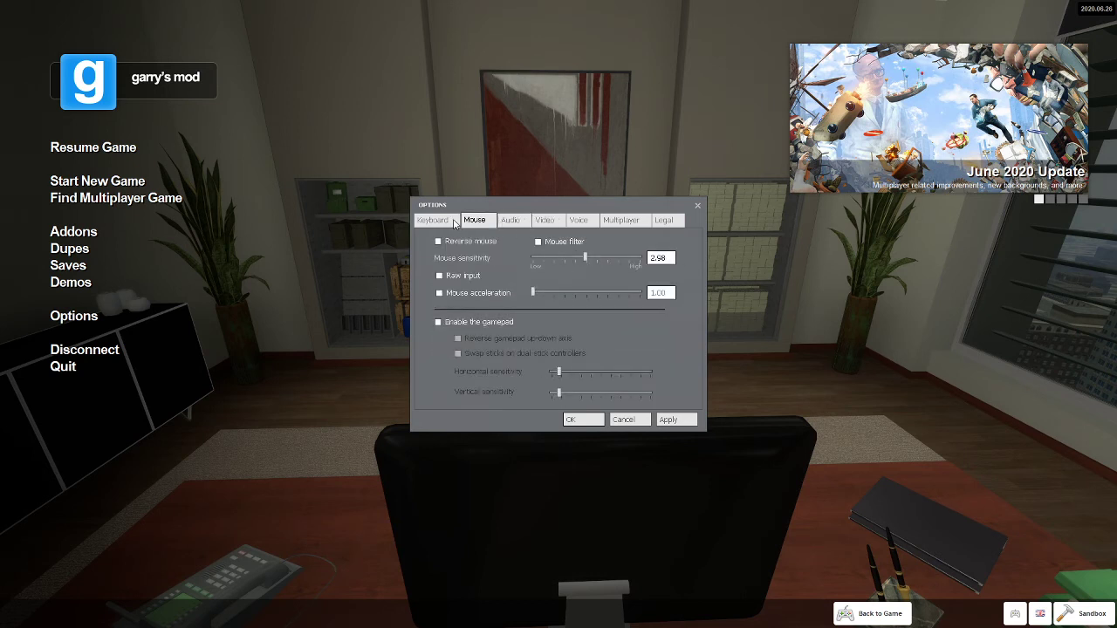
pyautogui.click(444, 222)
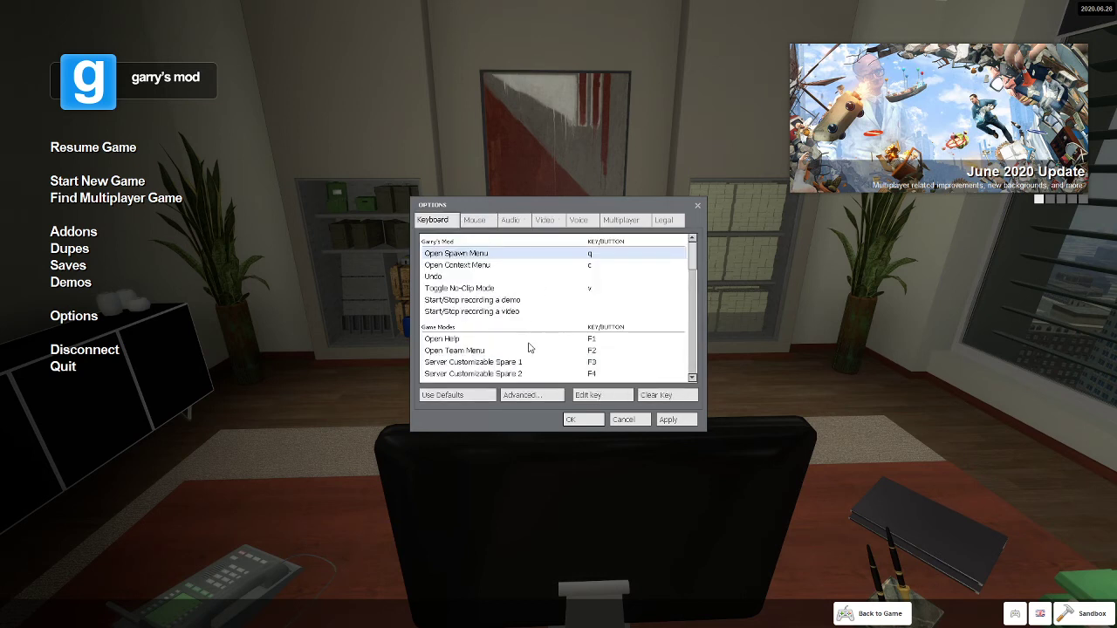
pyautogui.click(524, 397)
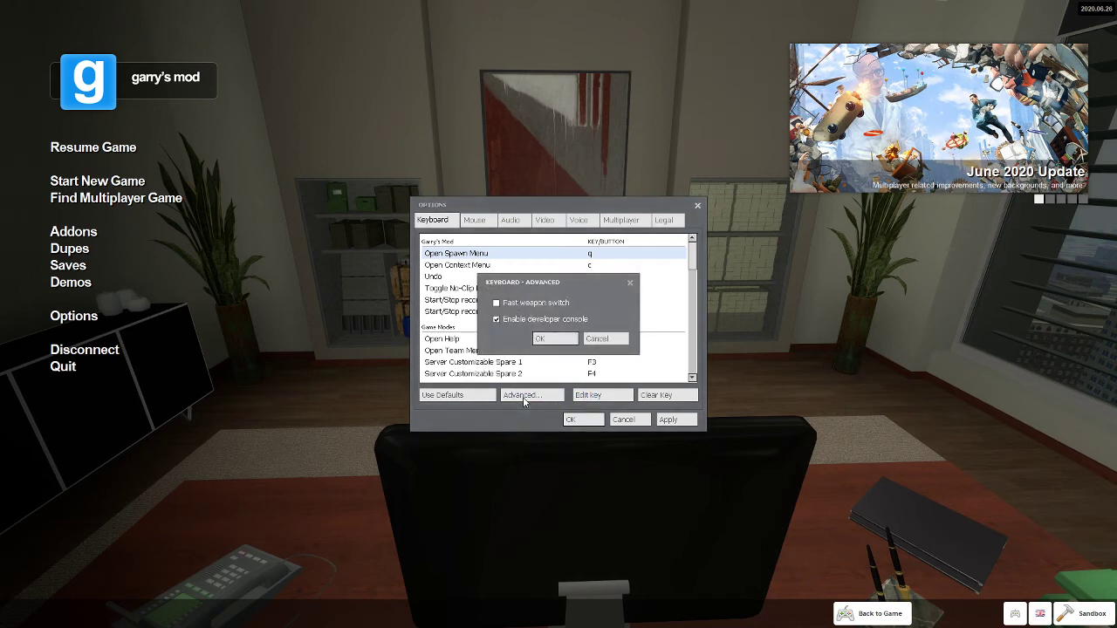
pyautogui.click(597, 339)
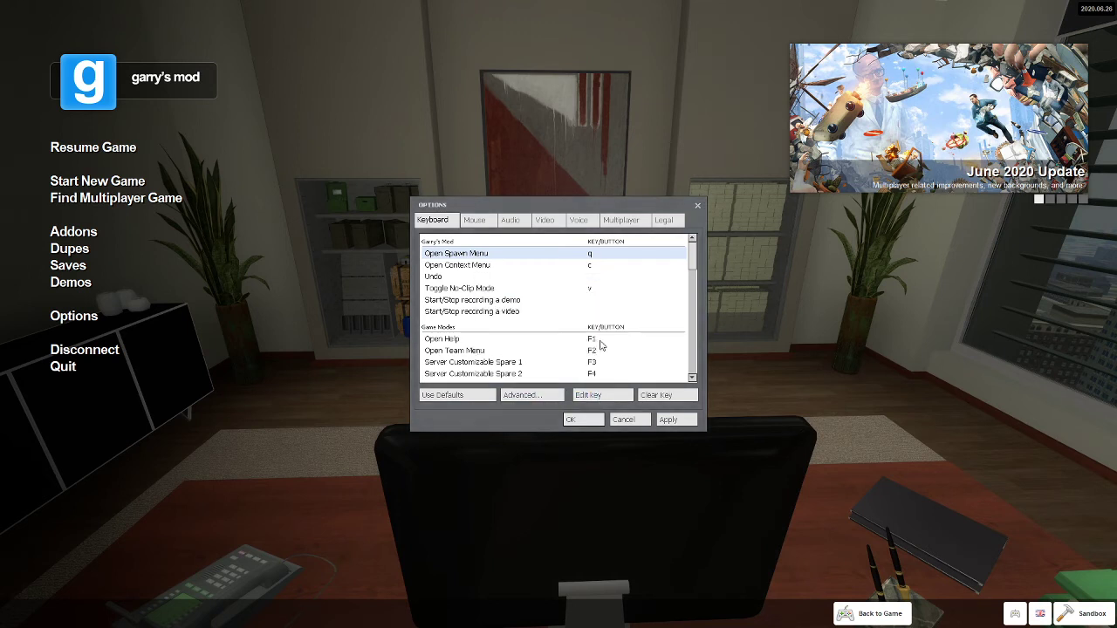
# Return to the Video tab (1920 x 1080, Widescreen 16:9, full screen) and close Options.
pyautogui.click(476, 220)
pyautogui.click(511, 221)
pyautogui.click(549, 223)
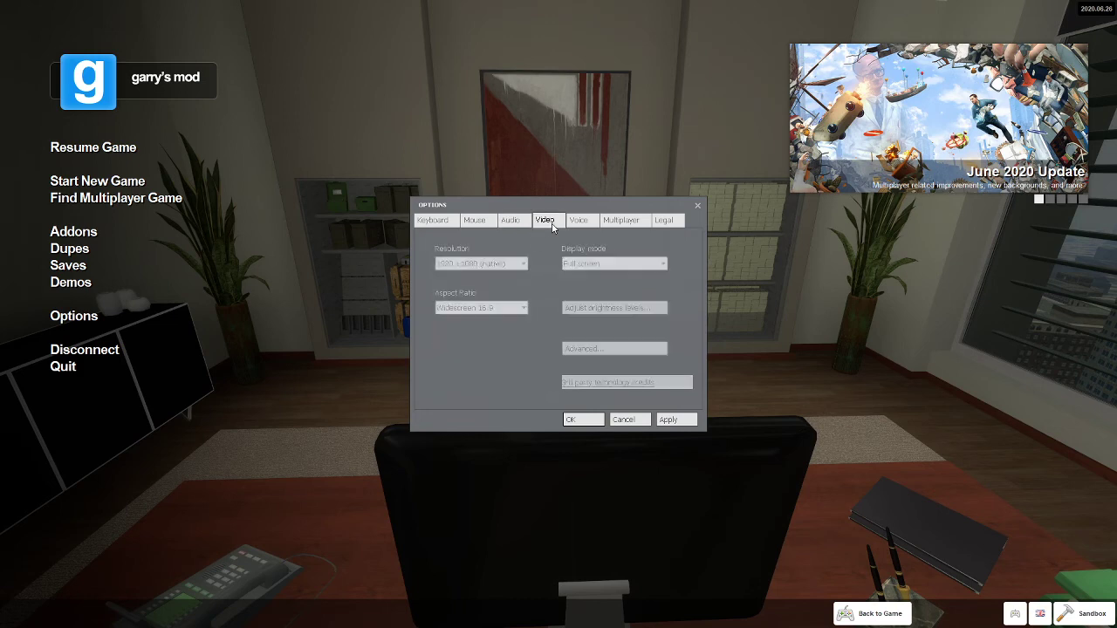
pyautogui.click(698, 206)
# Resume the game at the desk, then bring the main menu back up with Esc.
pyautogui.press('Escape')
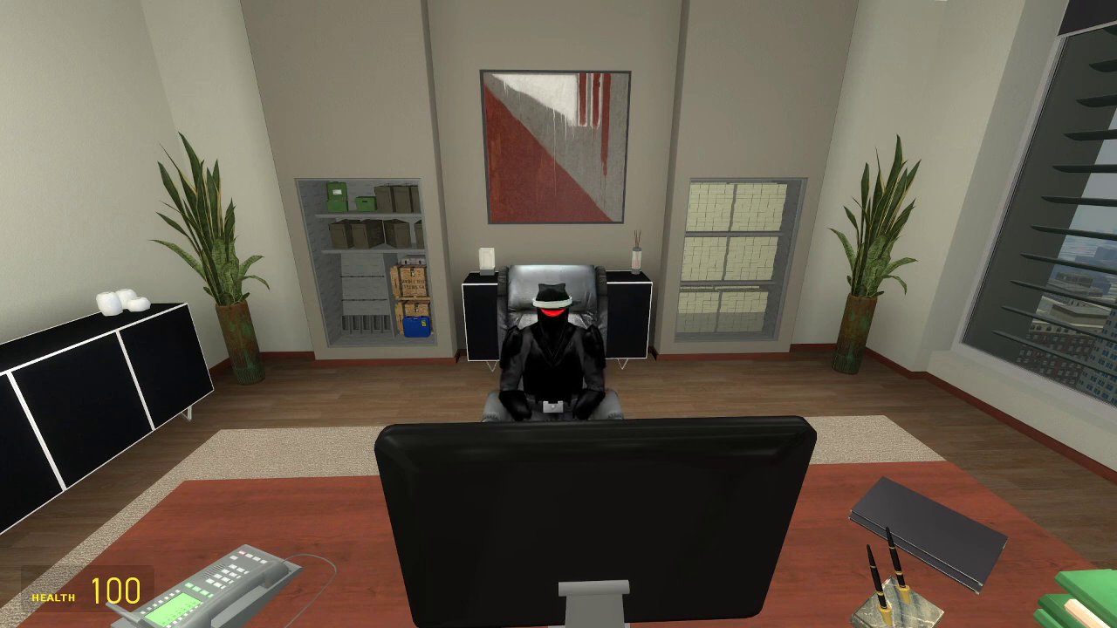
pyautogui.press('Escape')
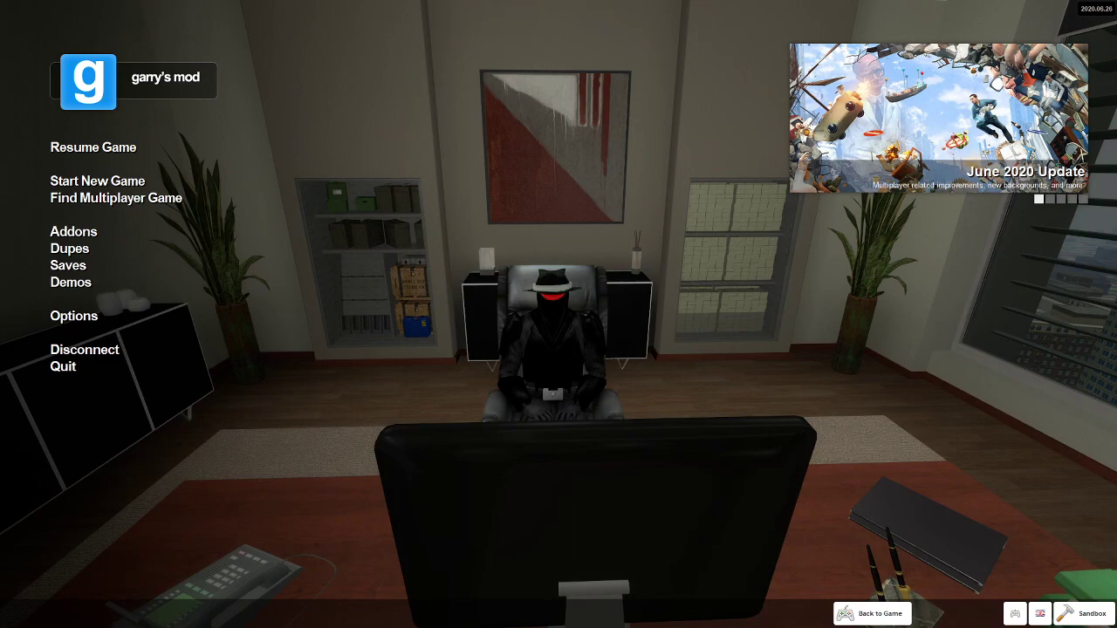